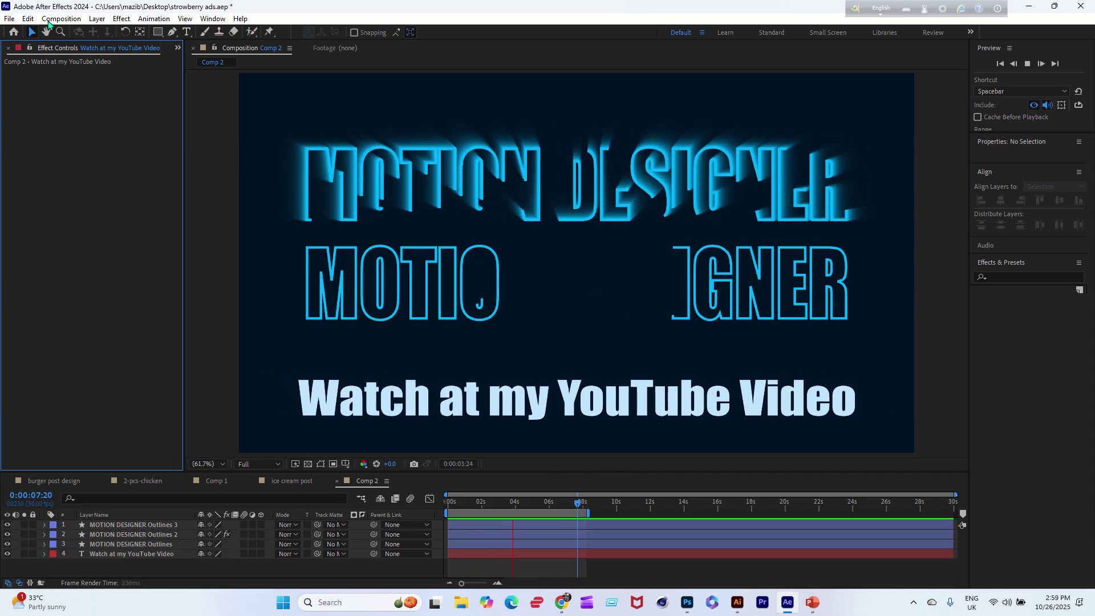
# Step: Create a new 1920x1080 composition at 30 fps, 30 seconds long, with a dark royal blue background
pyautogui.click(49, 19)
pyautogui.click(75, 33)
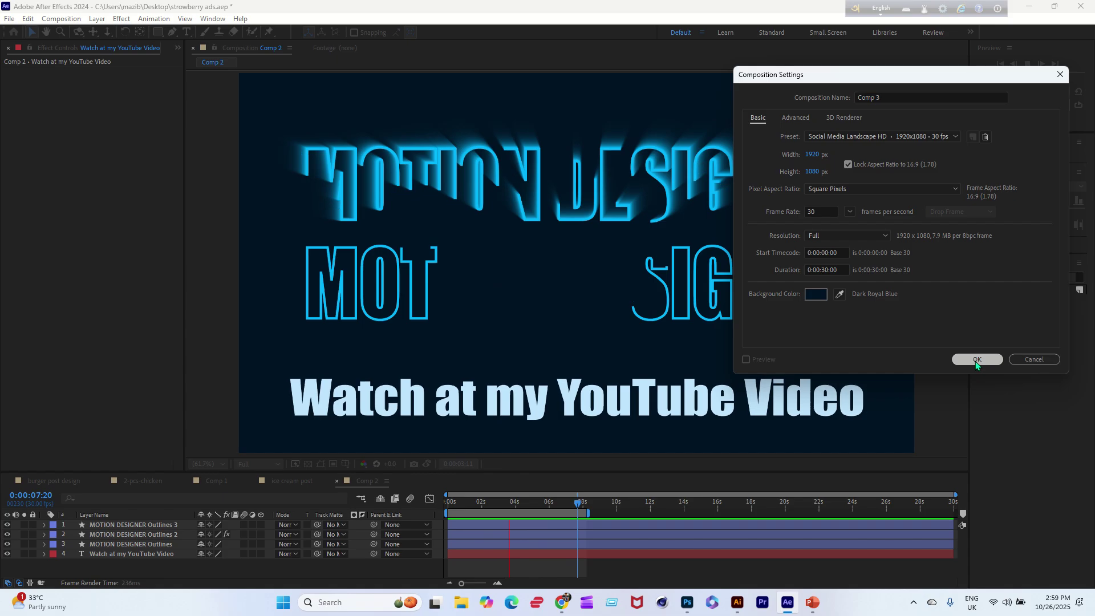
pyautogui.click(977, 359)
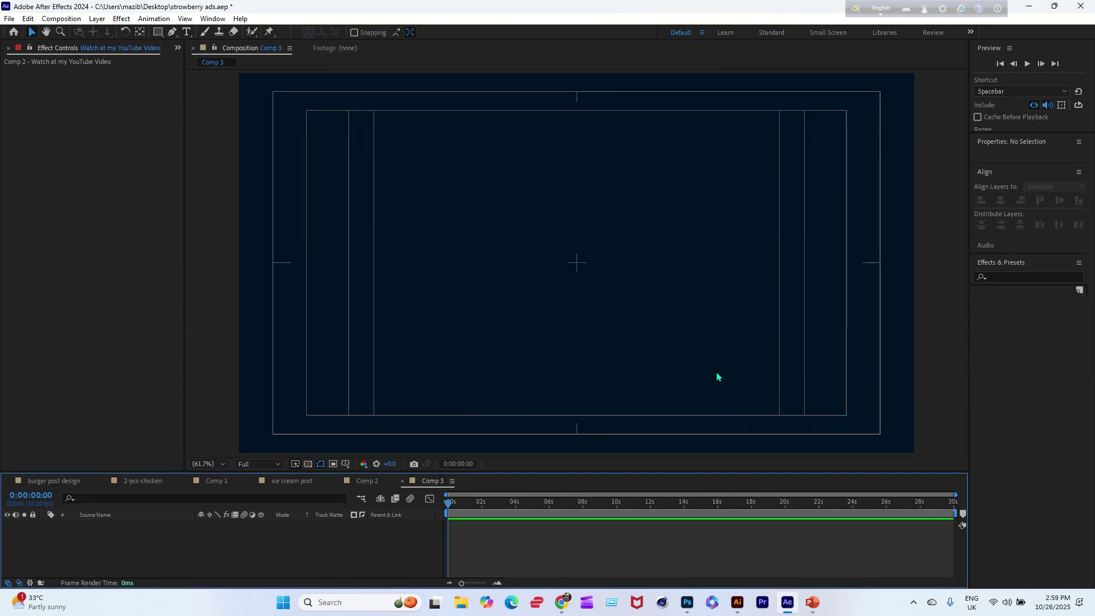
# Step: Add a text layer reading "MOTION DESIGNER" in capitals to the composition
pyautogui.click(187, 33)
pyautogui.click(525, 232)
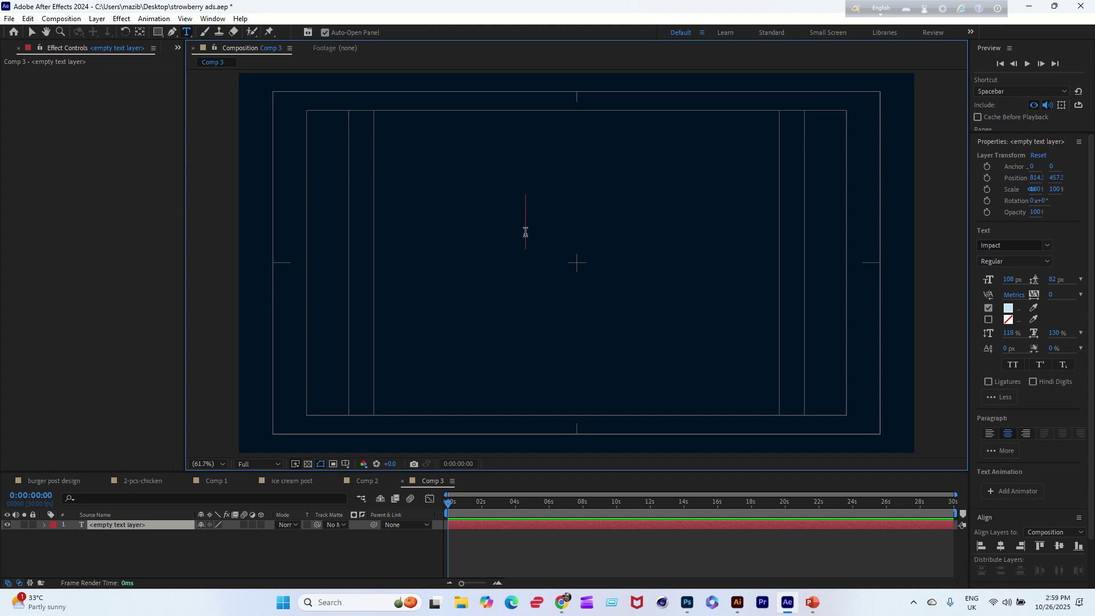
pyautogui.write('m')
pyautogui.press('BackSpace')
pyautogui.press('capslock')
pyautogui.write('MOTION')
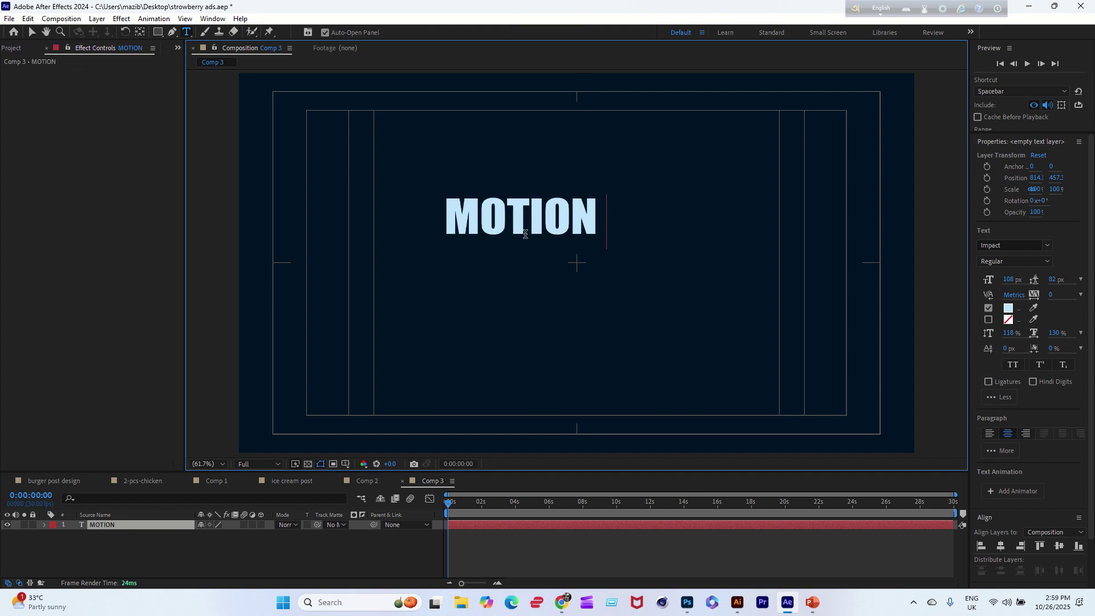
pyautogui.write(' DESIG')
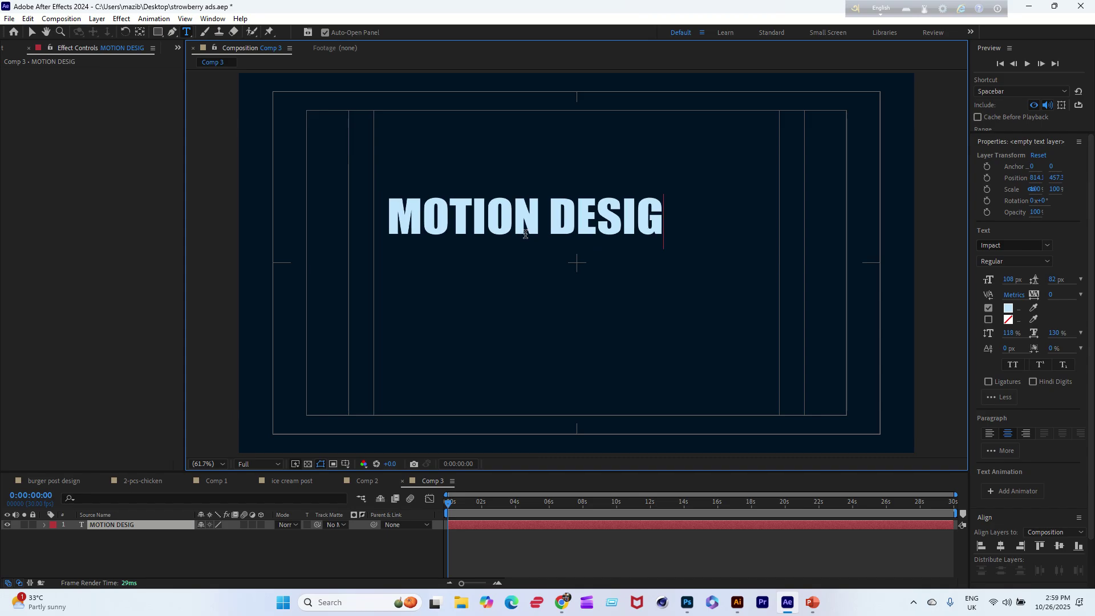
pyautogui.write('NER')
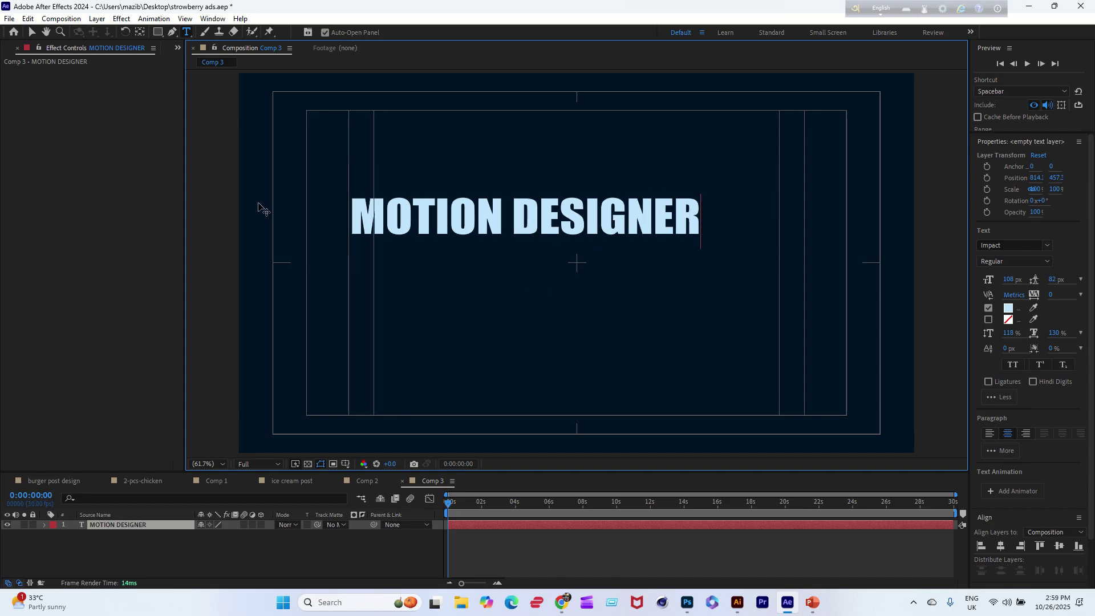
pyautogui.click(32, 32)
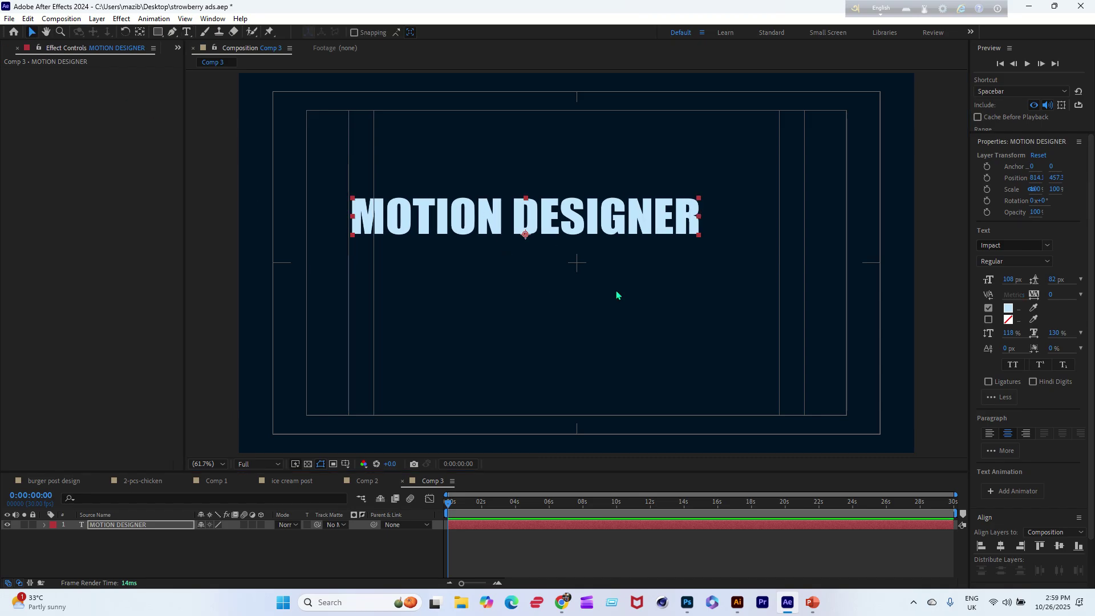
# Step: Enlarge the MOTION DESIGNER text to 171 px and centre it horizontally and vertically in the composition
pyautogui.click(1000, 546)
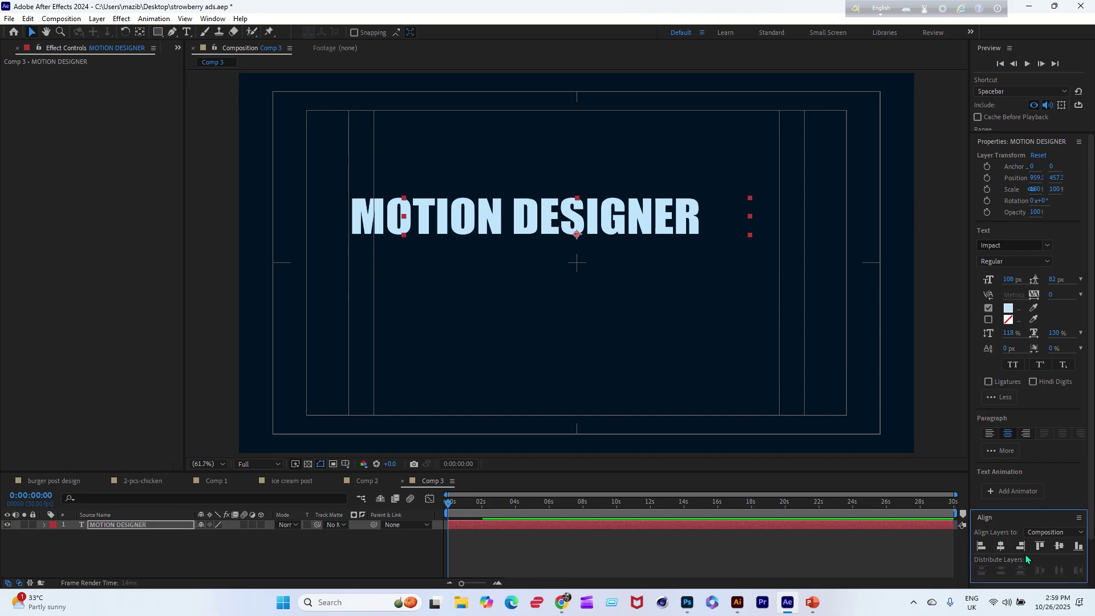
pyautogui.press('capslock')
pyautogui.click(1059, 546)
pyautogui.press('capslock')
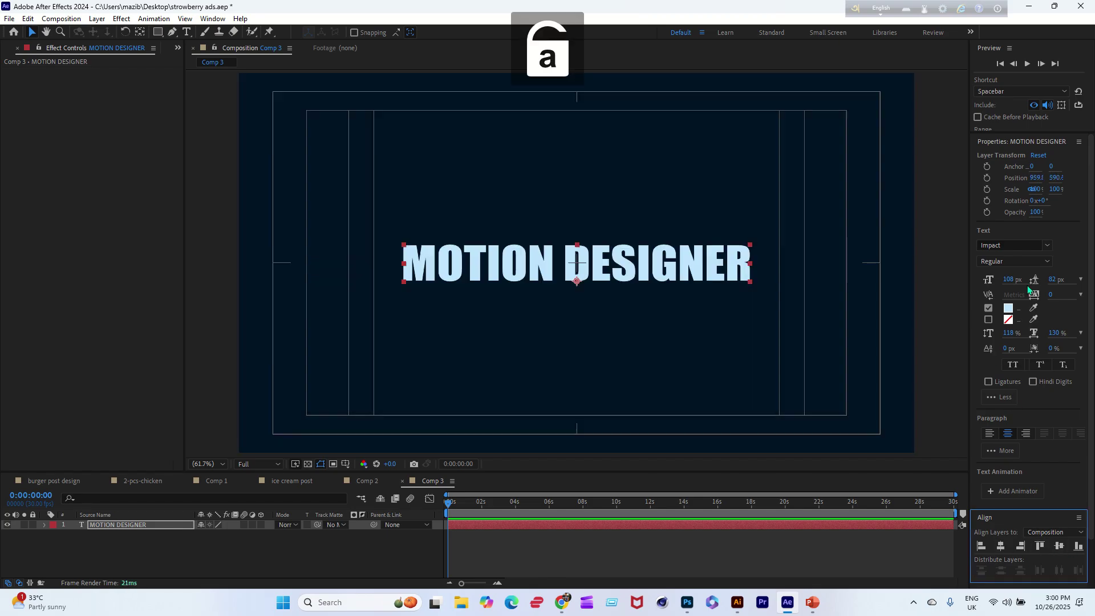
pyautogui.moveTo(1003, 285); pyautogui.dragTo(1048, 284)
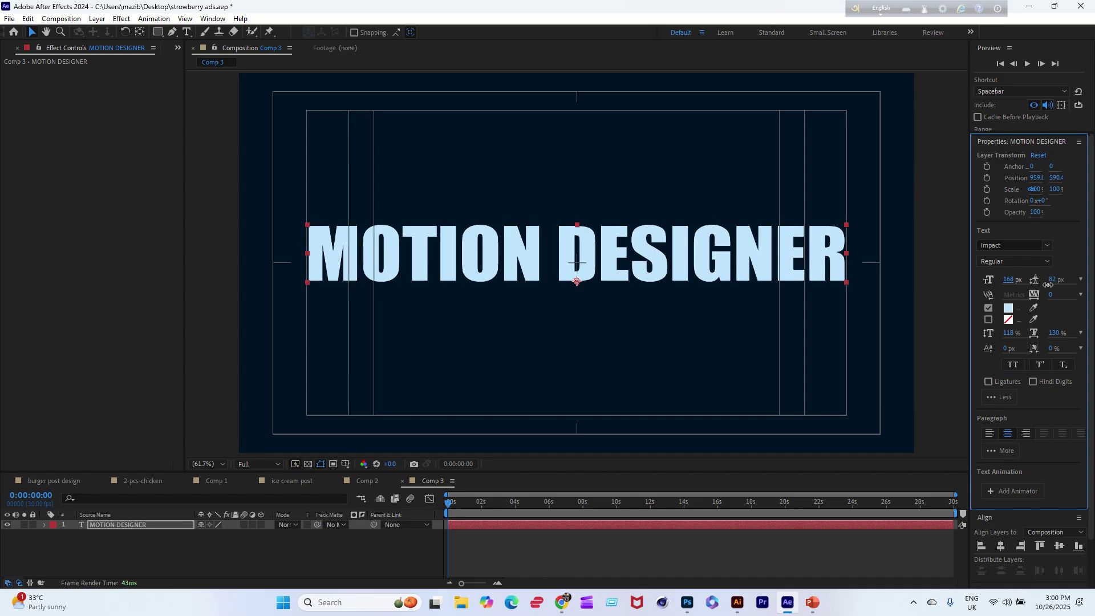
pyautogui.moveTo(1048, 284); pyautogui.dragTo(1051, 283)
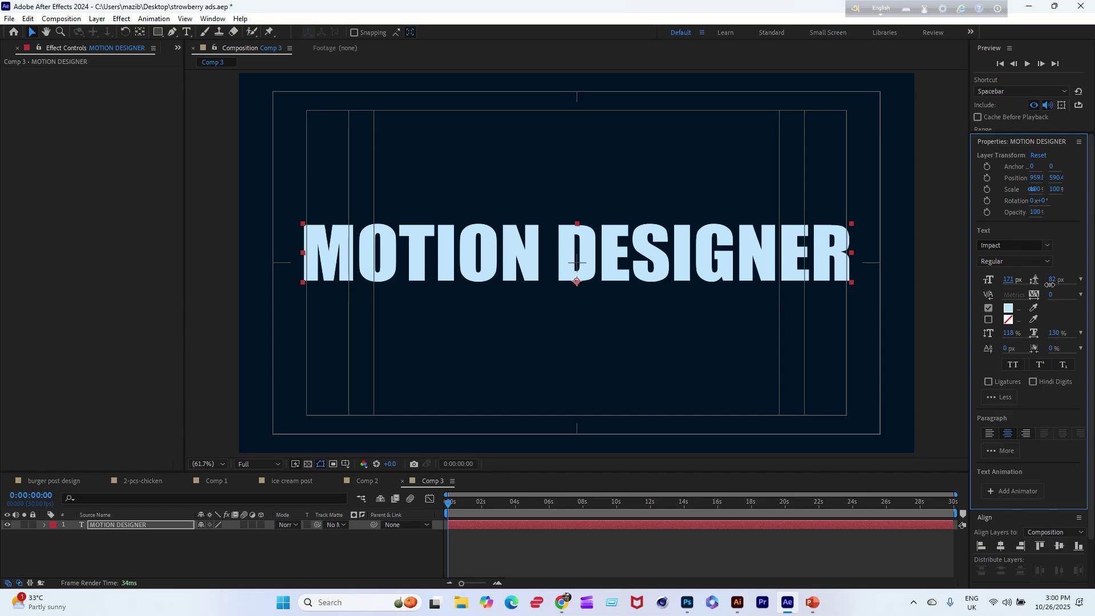
pyautogui.click(1000, 546)
pyautogui.click(1059, 546)
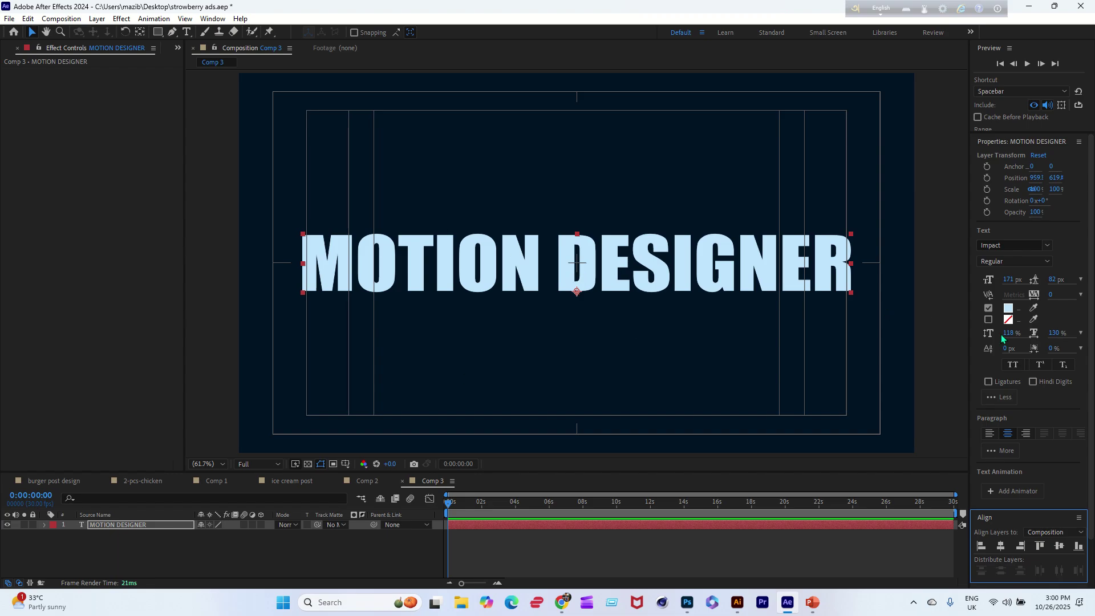
# Step: Turn off the text's fill and enable its 7 px blue stroke
pyautogui.click(988, 308)
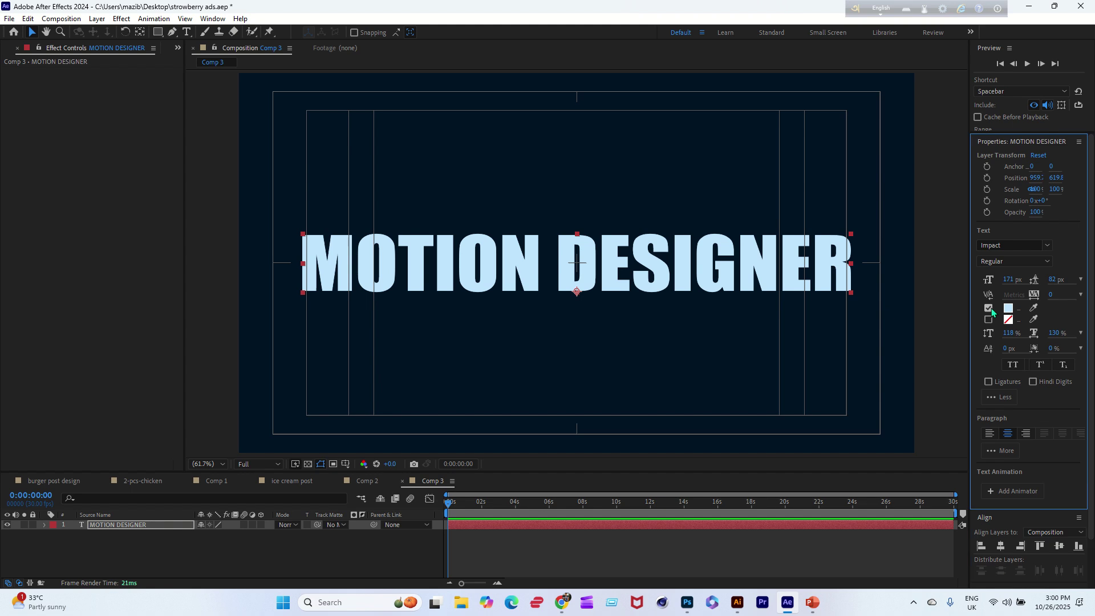
pyautogui.click(989, 320)
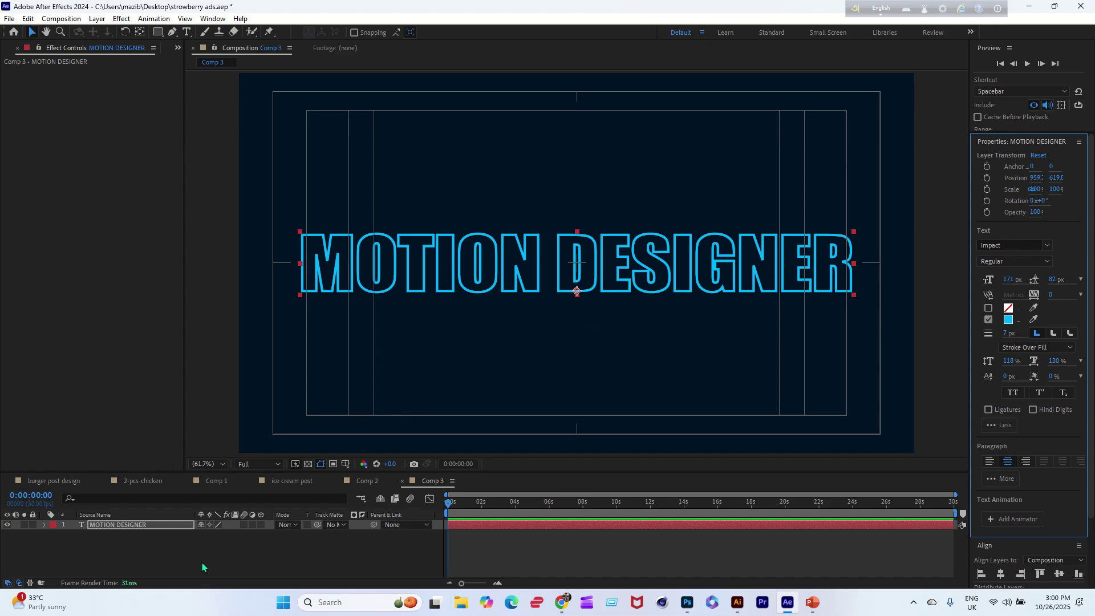
# Step: Create shapes from the MOTION DESIGNER text and delete the original text layer
pyautogui.click(110, 526)
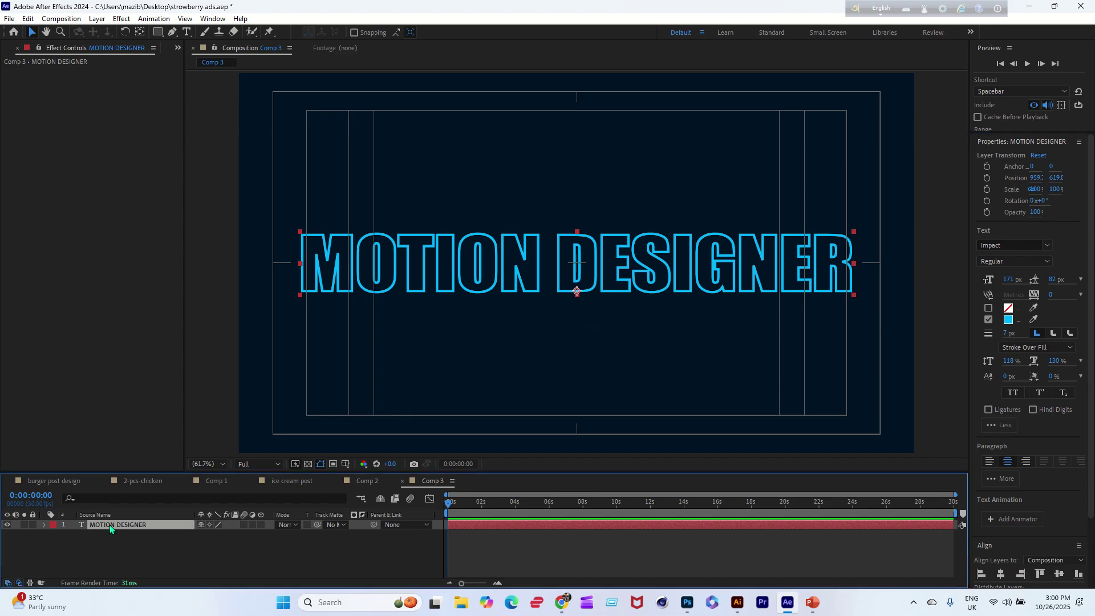
pyautogui.rightClick(119, 526)
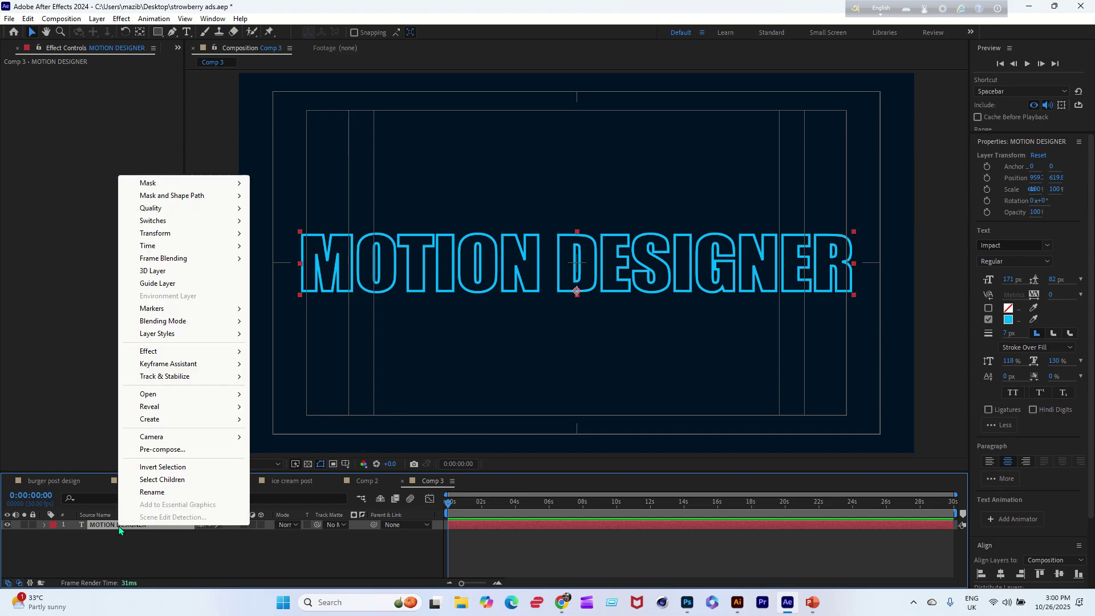
pyautogui.moveTo(158, 422)
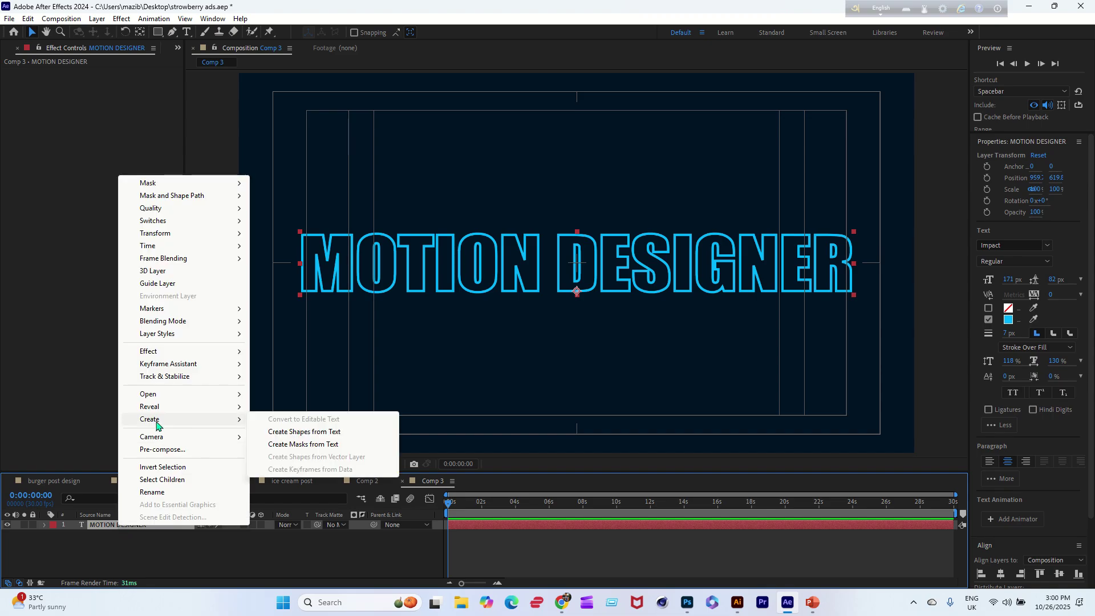
pyautogui.click(316, 435)
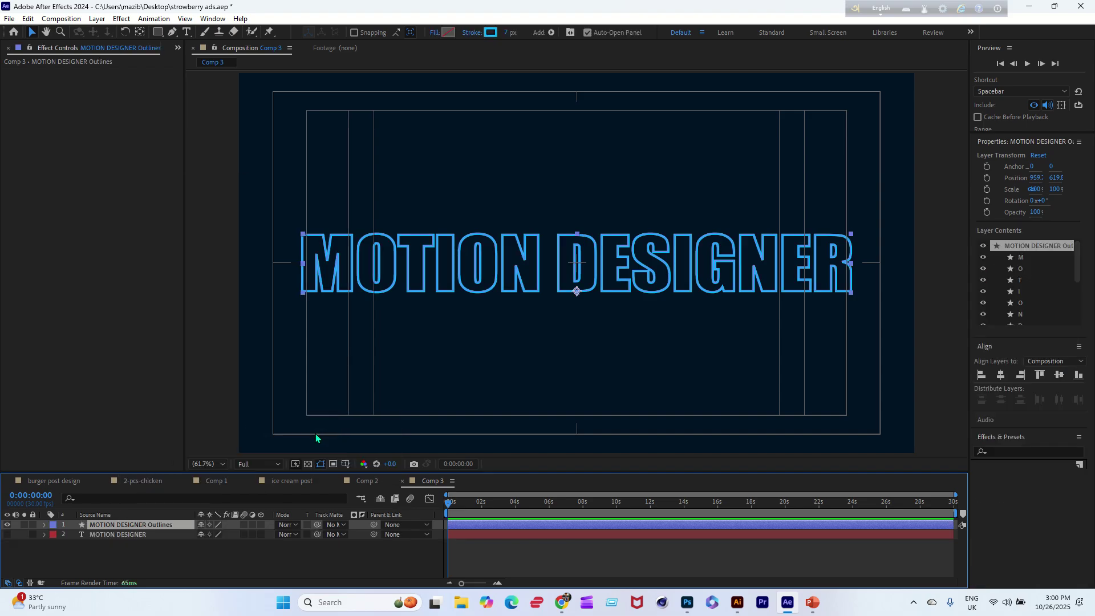
pyautogui.click(108, 536)
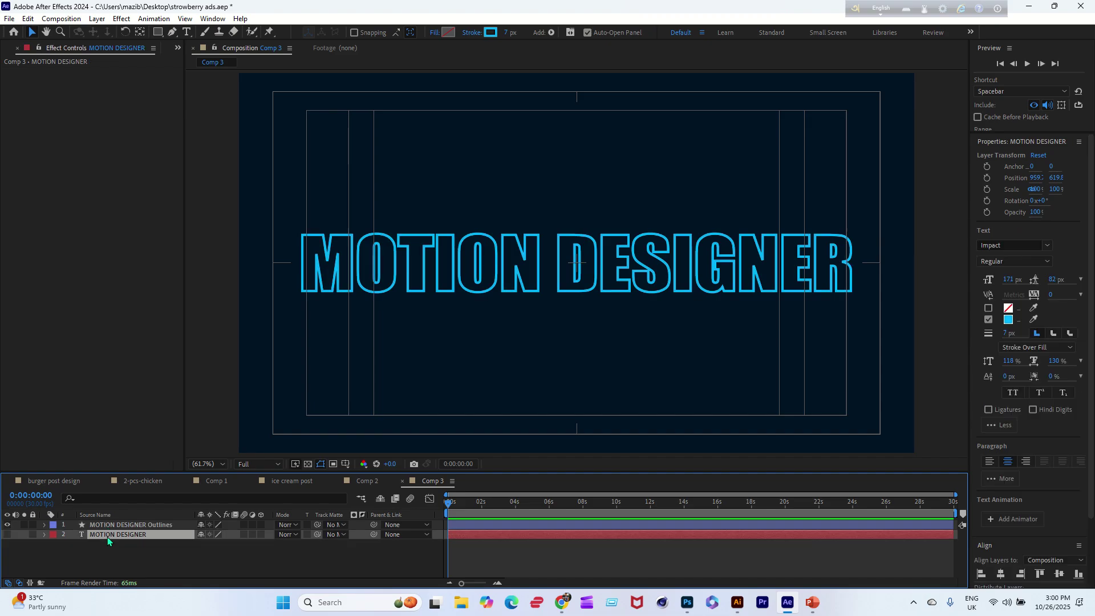
pyautogui.press('Delete')
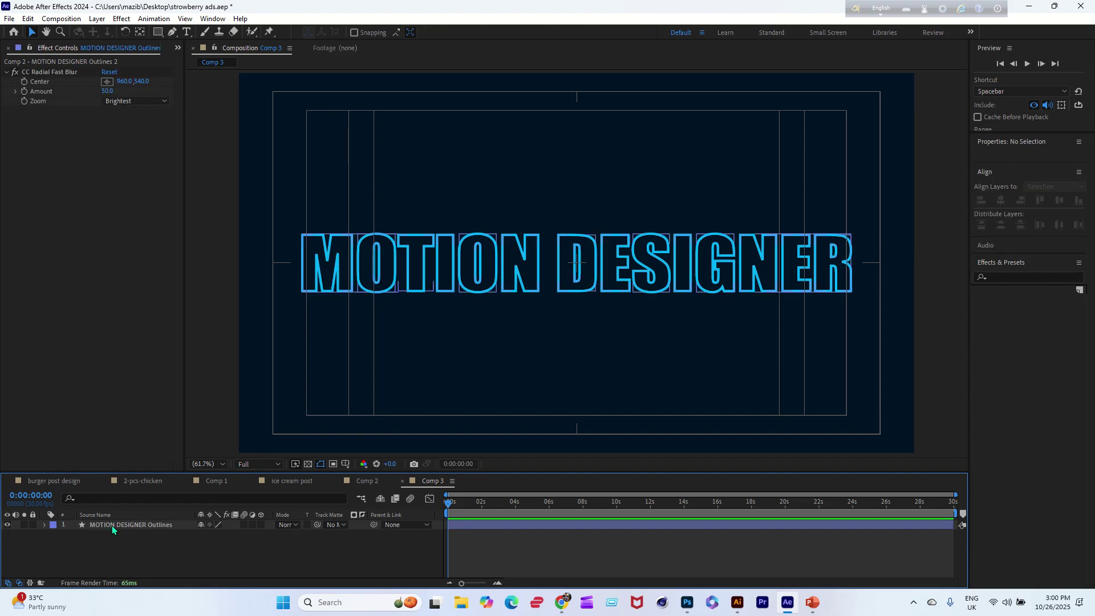
# Step: Add Trim Paths to the MOTION DESIGNER Outlines layer, expand its properties, and end the work area at about 10 seconds
pyautogui.click(112, 526)
pyautogui.click(44, 526)
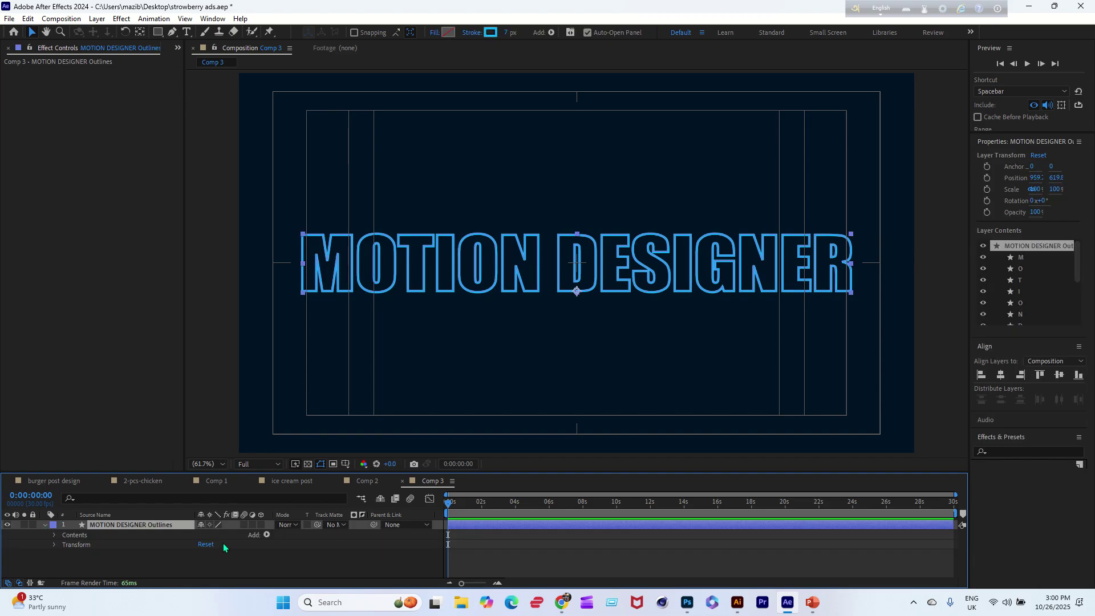
pyautogui.click(266, 535)
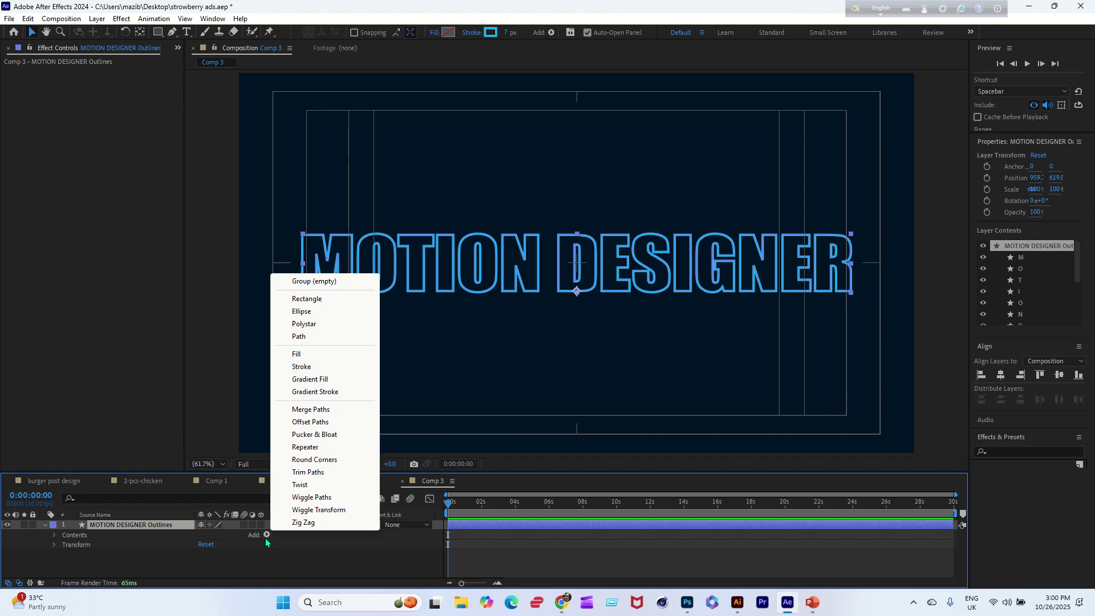
pyautogui.click(308, 473)
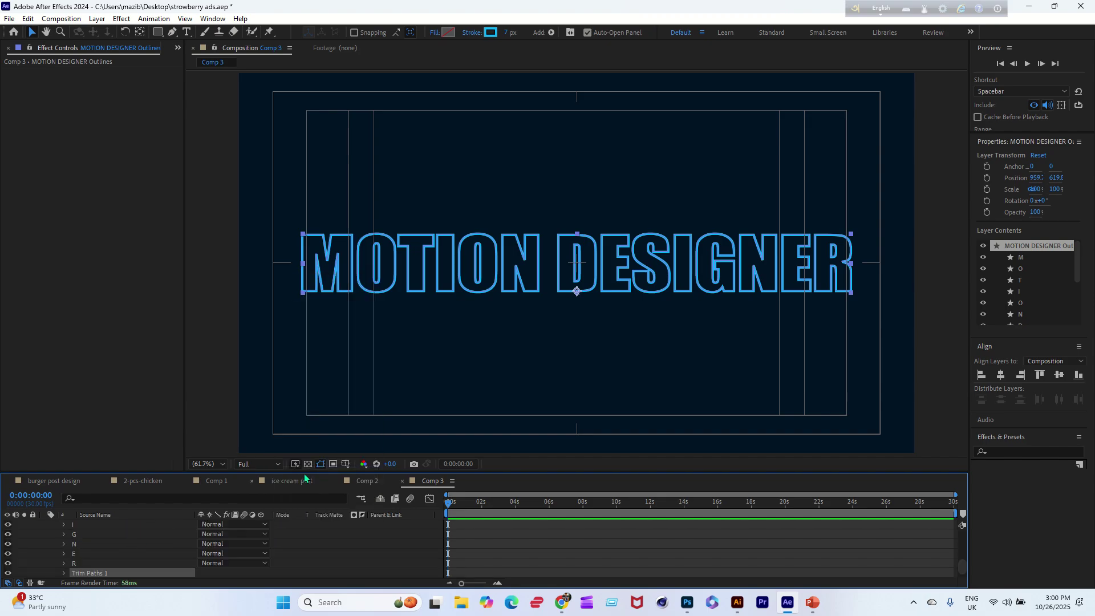
pyautogui.moveTo(305, 474); pyautogui.dragTo(306, 368)
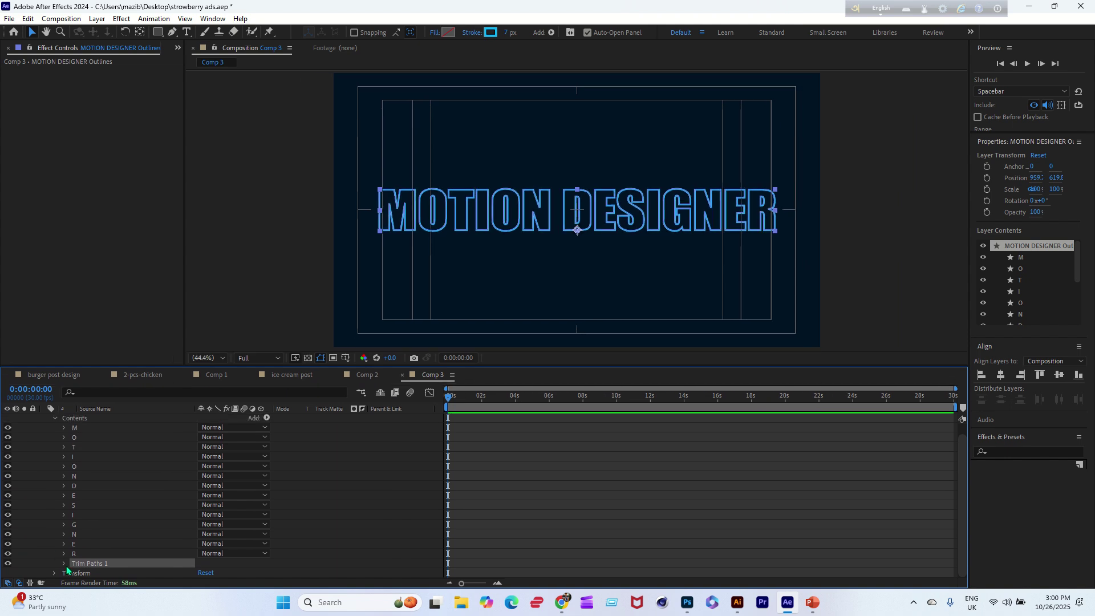
pyautogui.click(63, 563)
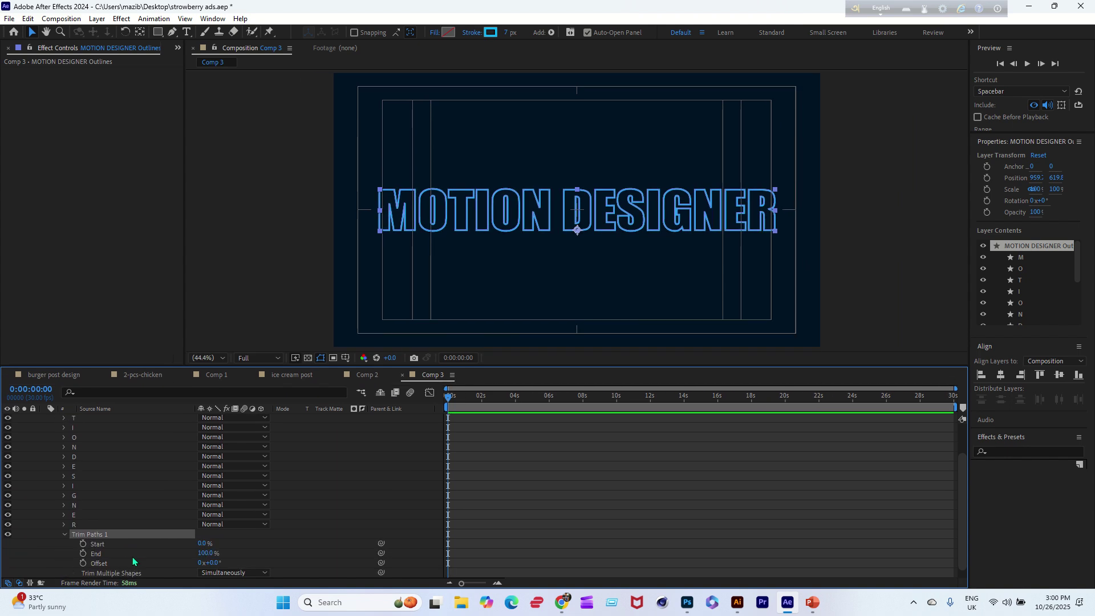
pyautogui.moveTo(955, 410); pyautogui.dragTo(619, 407)
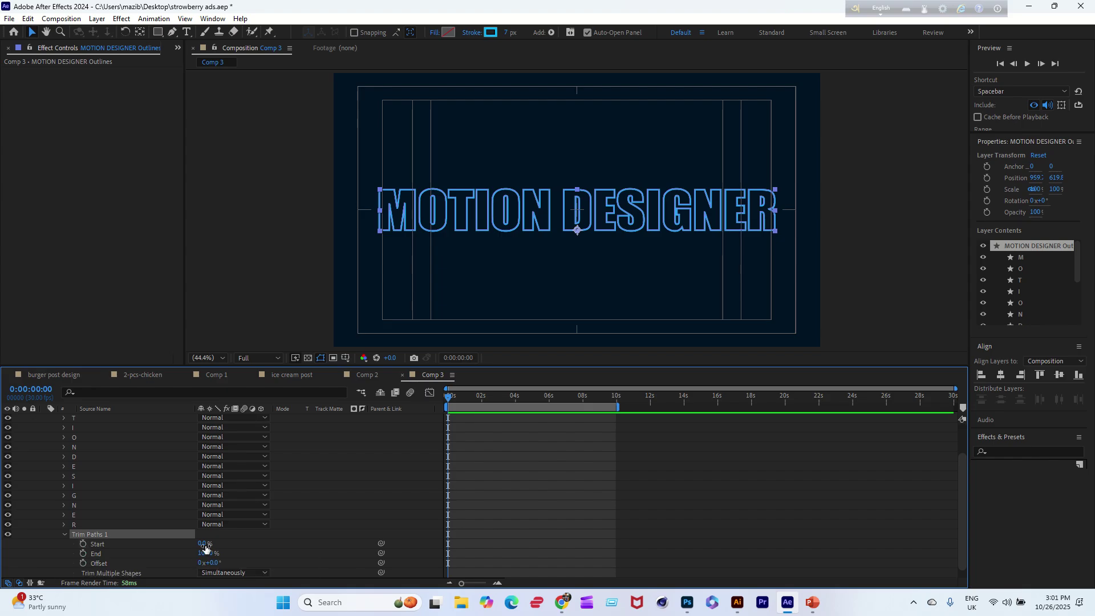
# Step: Keyframe the Trim Paths Start from 100% at 0:00:00:00 to 0% at 0:00:07:29
pyautogui.moveTo(205, 543); pyautogui.dragTo(366, 544)
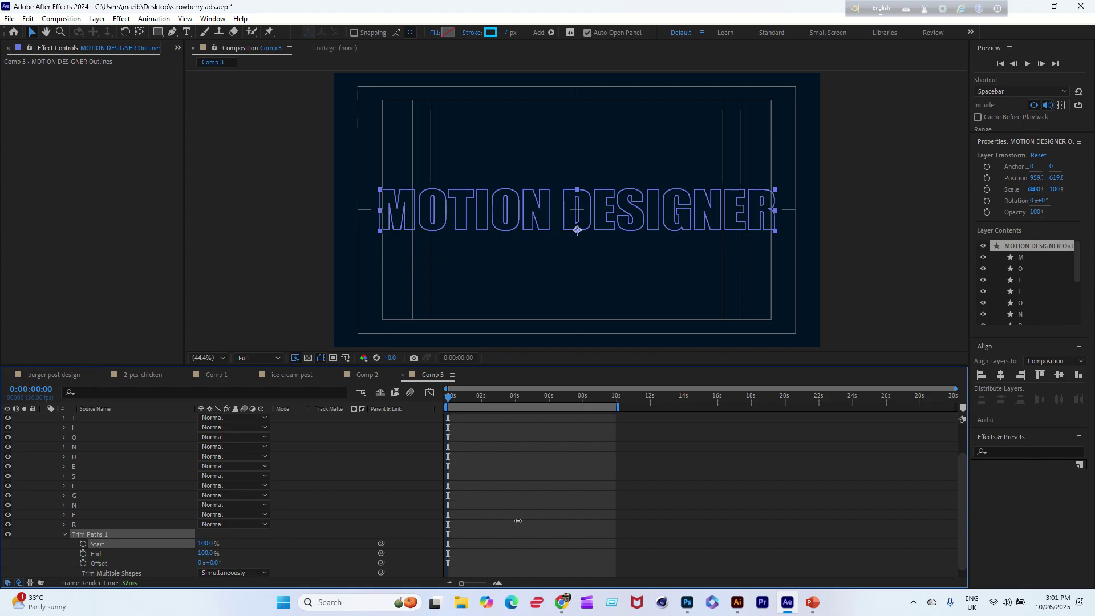
pyautogui.click(84, 545)
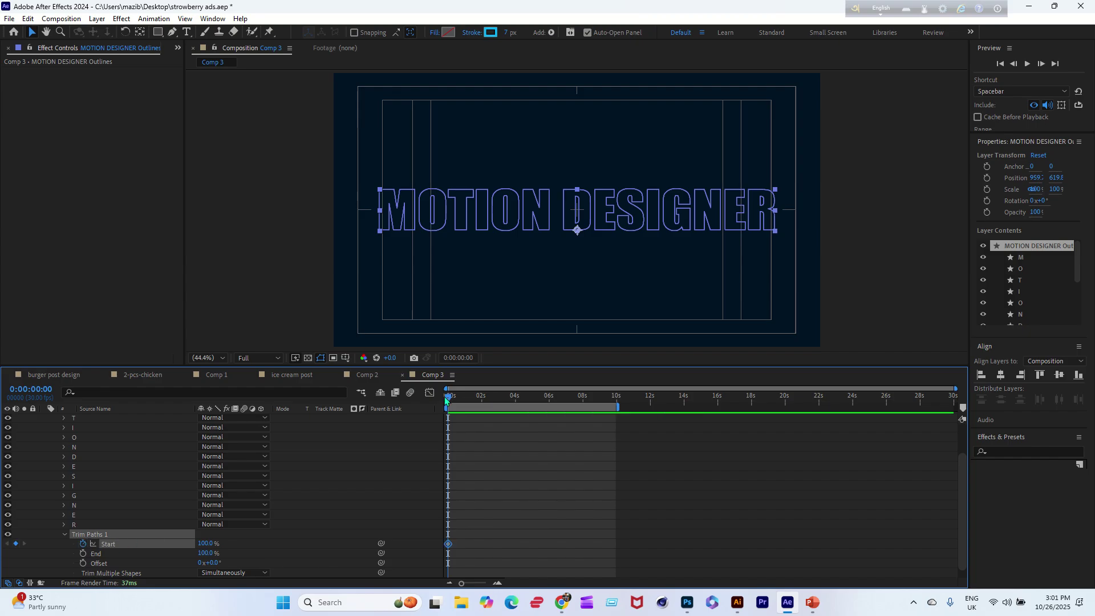
pyautogui.moveTo(447, 398); pyautogui.dragTo(583, 406)
pyautogui.moveTo(209, 544); pyautogui.dragTo(32, 536)
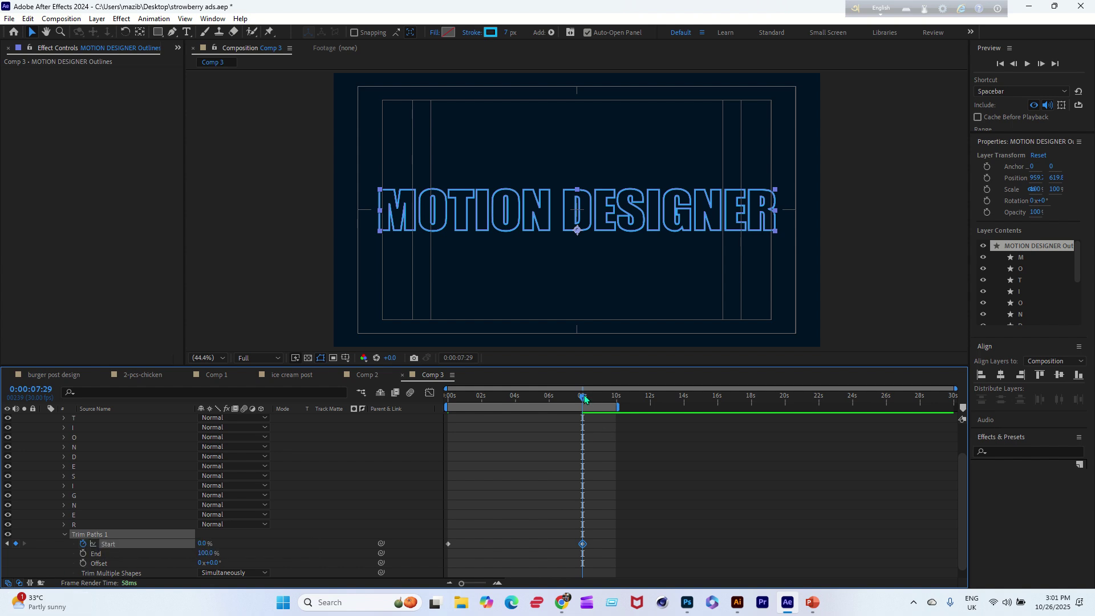
# Step: Keyframe the Trim Paths Offset from 0 at the composition's start to 2 revolutions at 0:00:08:03
pyautogui.press('Home')
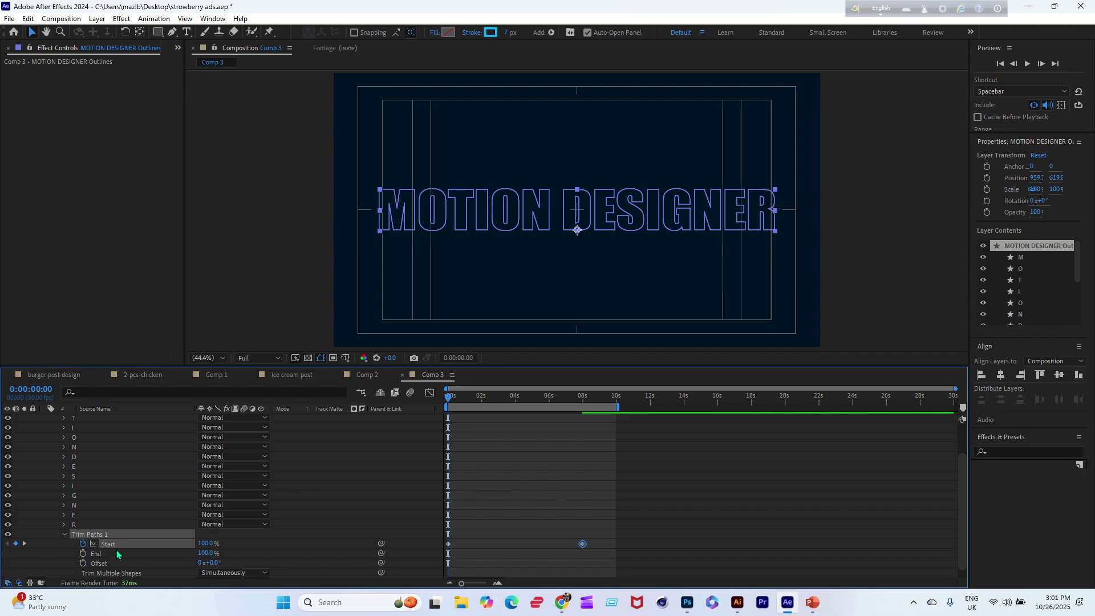
pyautogui.click(83, 563)
pyautogui.moveTo(451, 395); pyautogui.dragTo(587, 429)
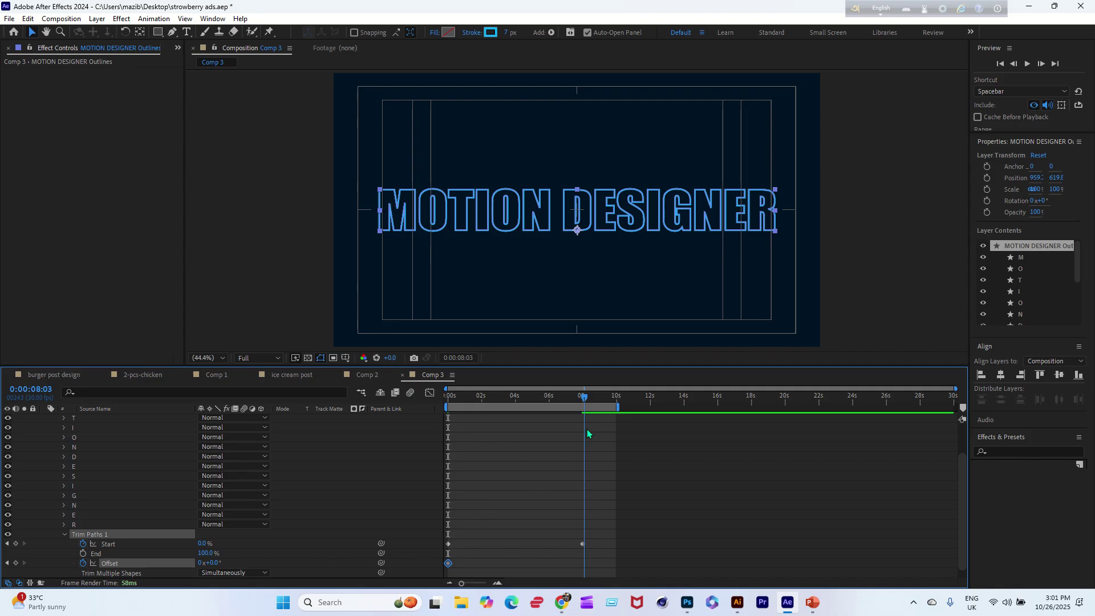
pyautogui.click(203, 563)
pyautogui.write('2')
pyautogui.press('Return')
# Step: Preview the outline animation, collapse the shape layer's properties, and return to the start of the timeline
pyautogui.press('space')
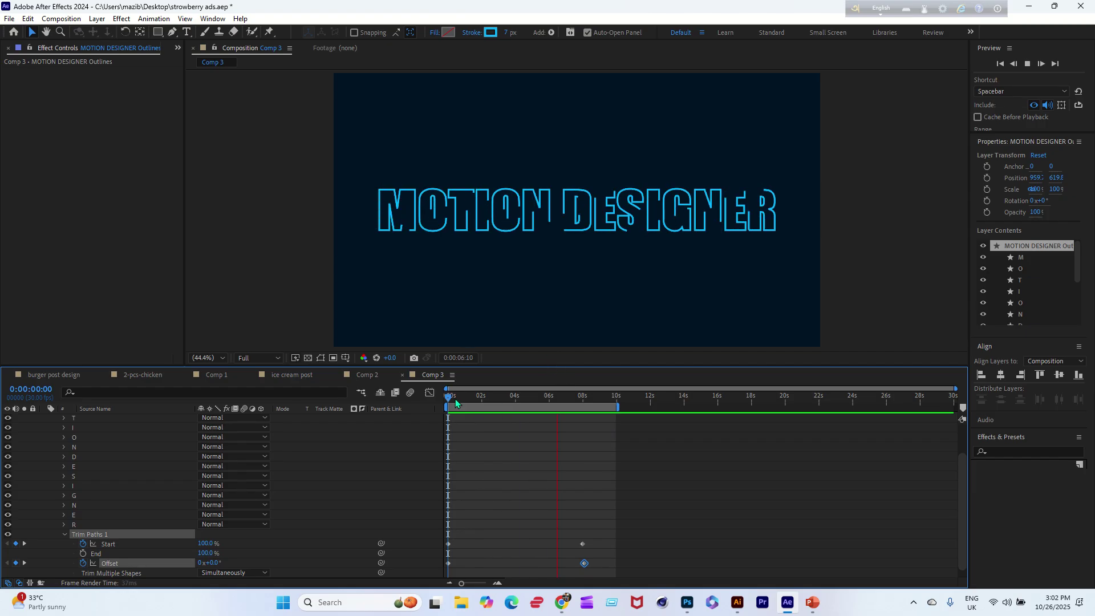
pyautogui.moveTo(450, 397); pyautogui.dragTo(519, 412)
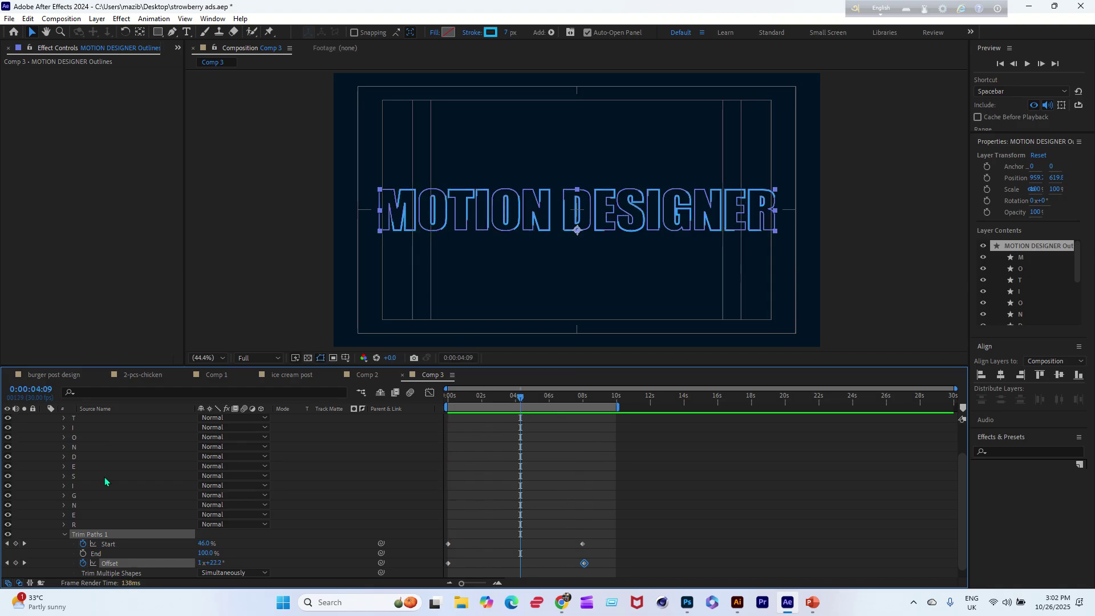
pyautogui.scroll(3, 64, 490)
pyautogui.click(44, 419)
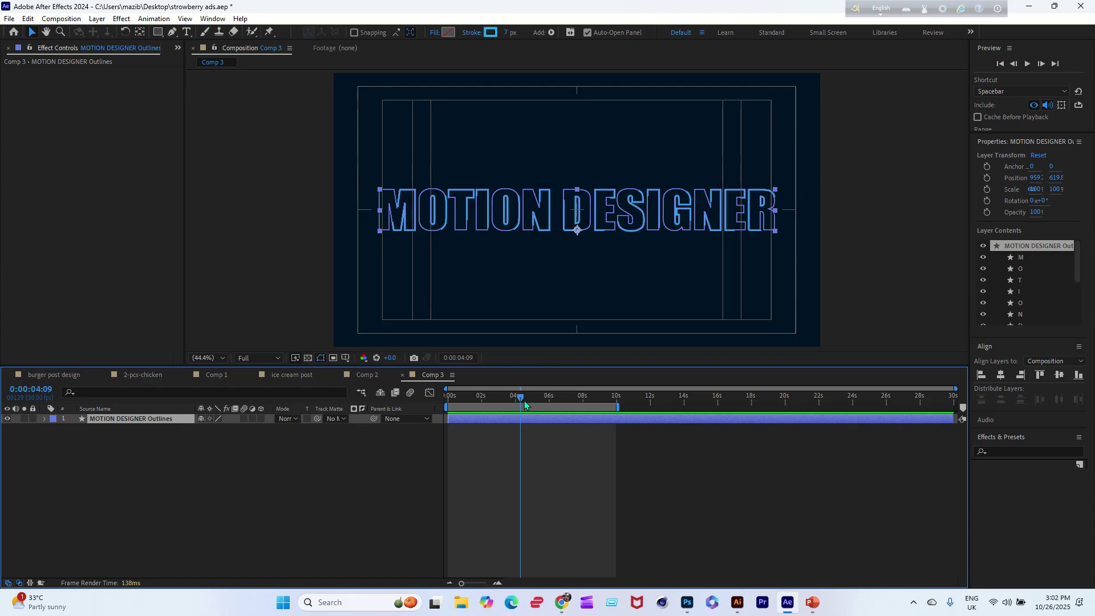
pyautogui.moveTo(520, 397); pyautogui.dragTo(438, 392)
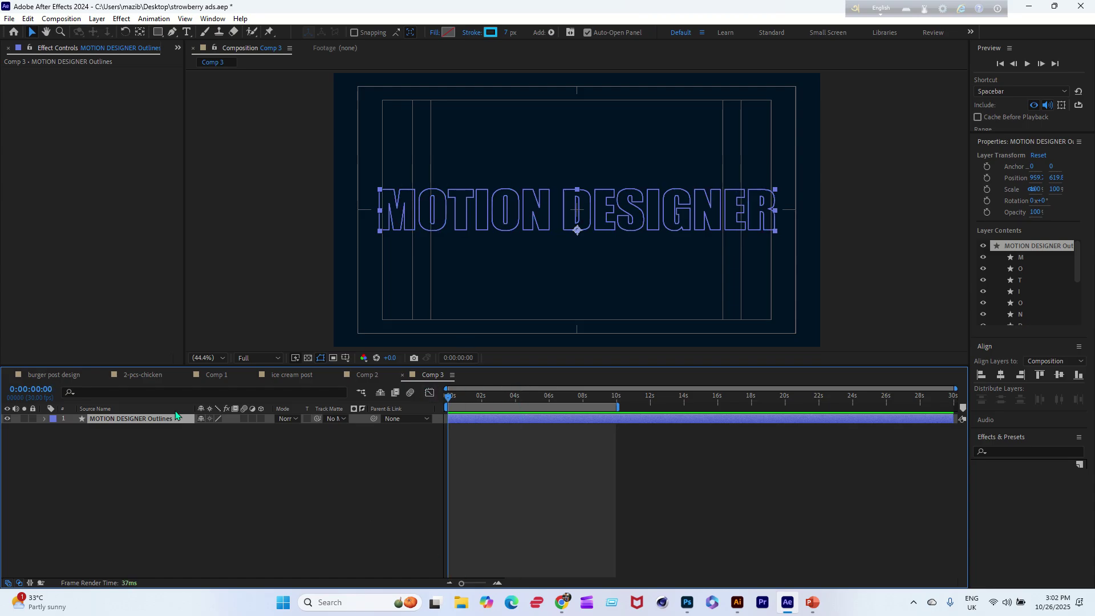
# Step: Duplicate the MOTION DESIGNER Outlines shape layer
pyautogui.click(141, 443)
pyautogui.click(139, 420)
pyautogui.hotkey('ctrl', 'd')
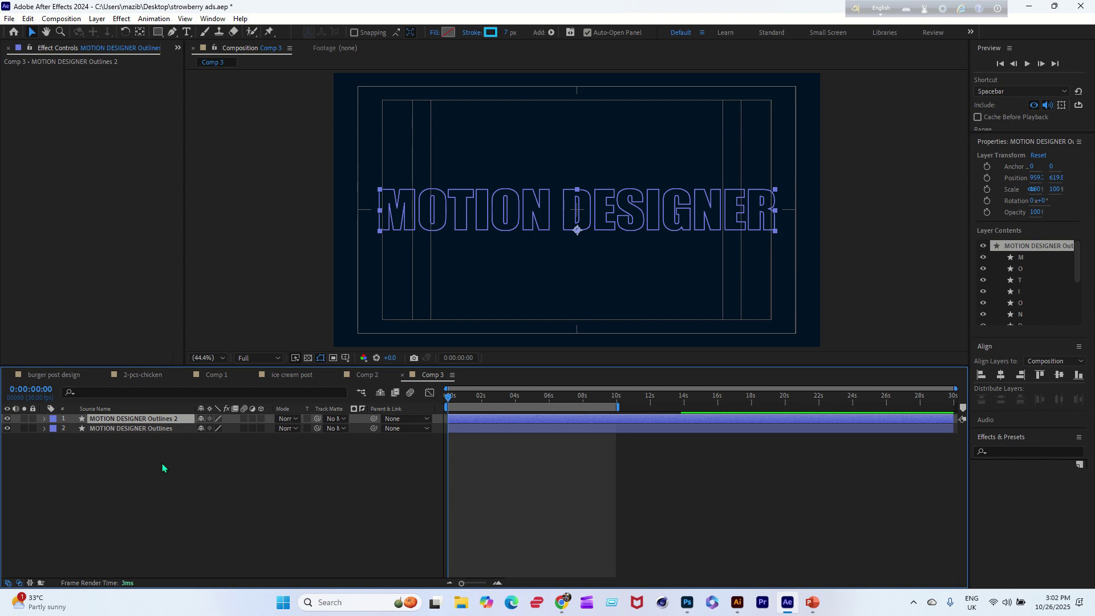
# Step: Apply CC Radial Fast Blur to the lower MOTION DESIGNER Outlines layer and set its Zoom to Brightest
pyautogui.click(125, 429)
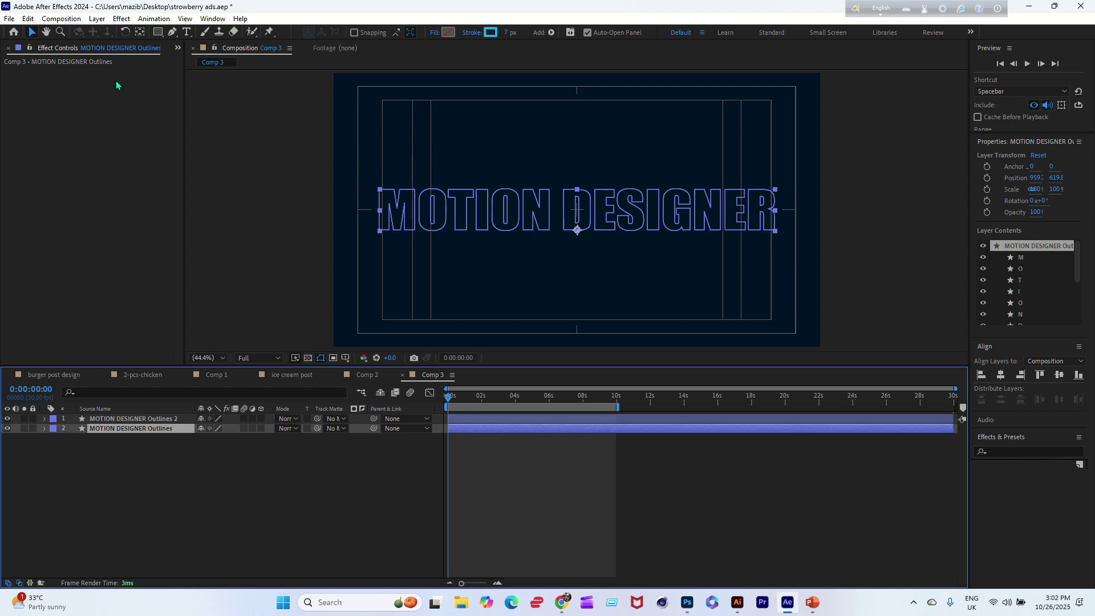
pyautogui.click(122, 18)
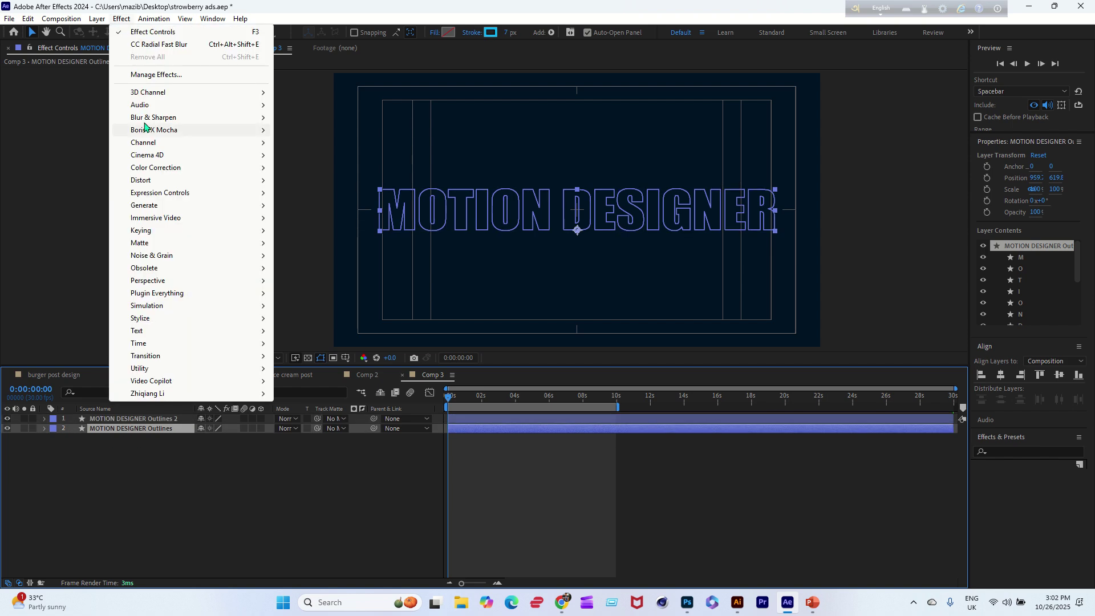
pyautogui.moveTo(146, 123)
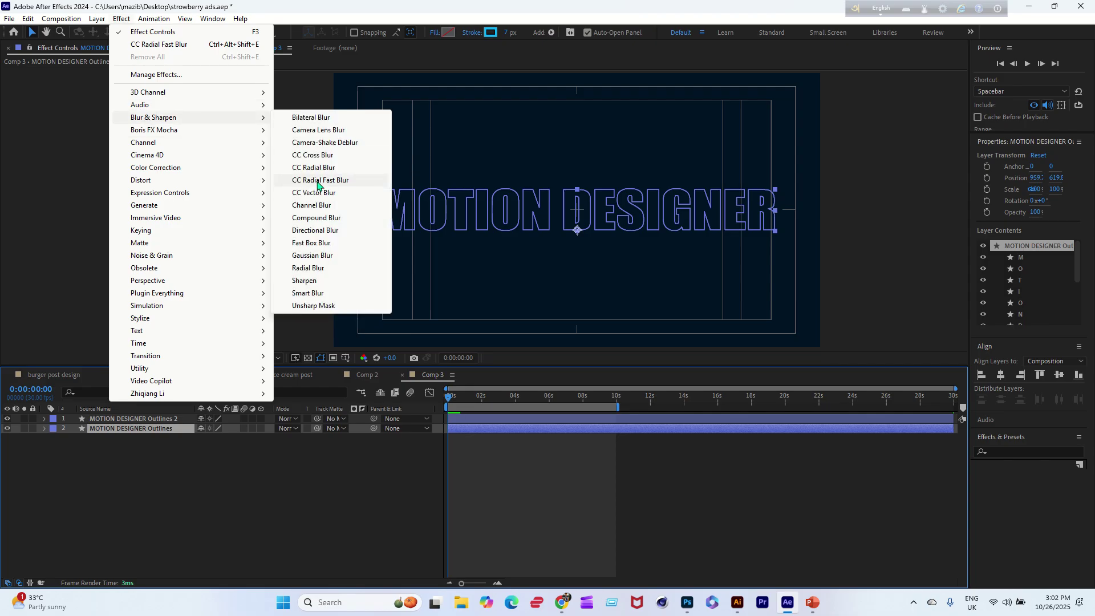
pyautogui.click(335, 180)
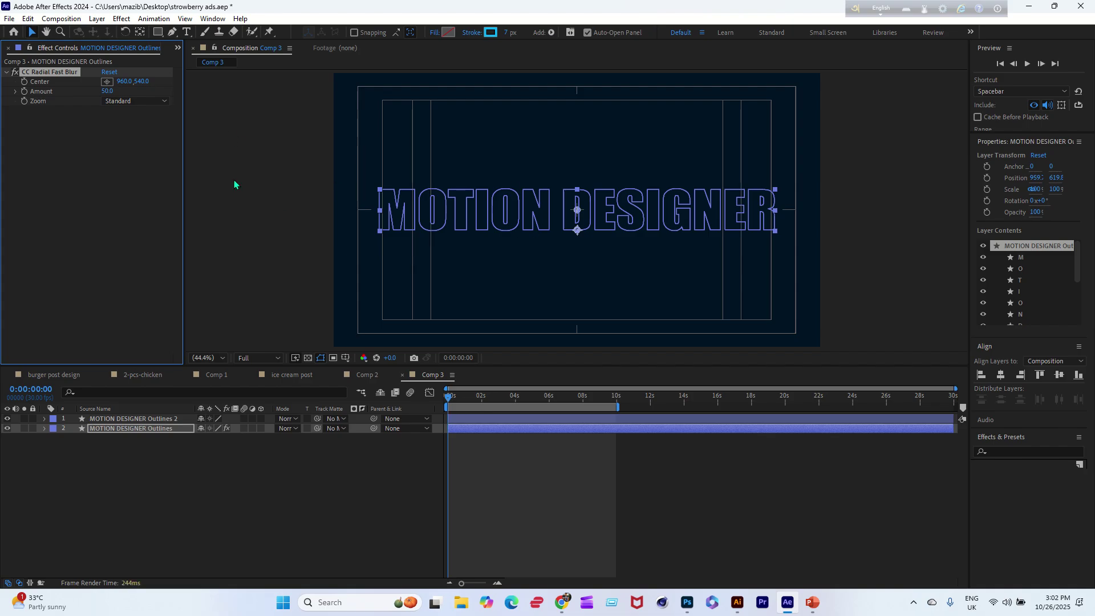
pyautogui.click(121, 101)
pyautogui.click(142, 129)
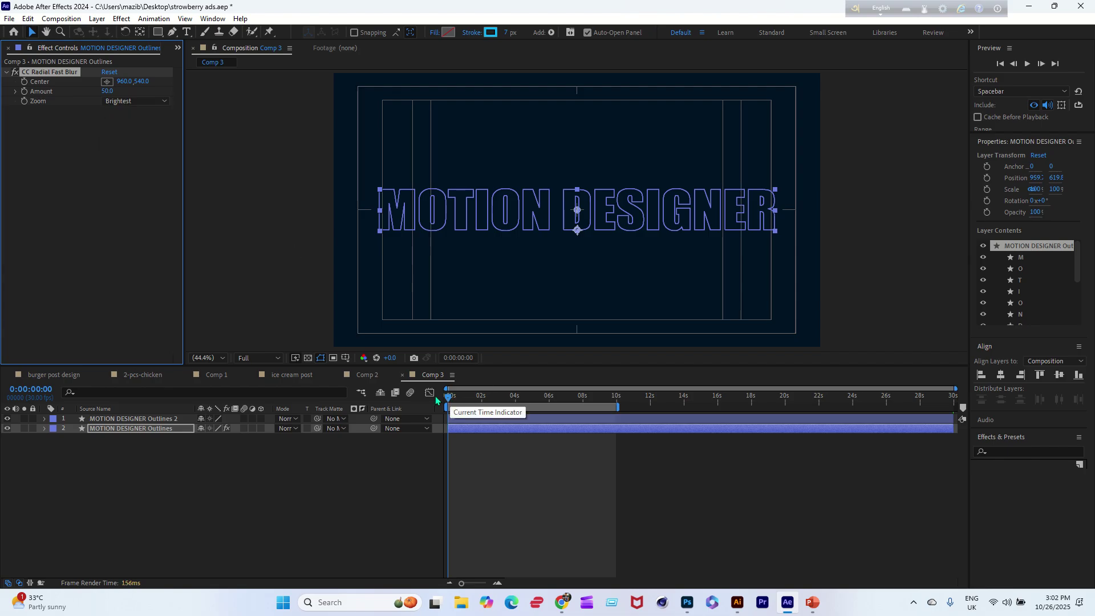
# Step: Play back the blurred outline animation and check the glow at frames across the work area
pyautogui.press('space')
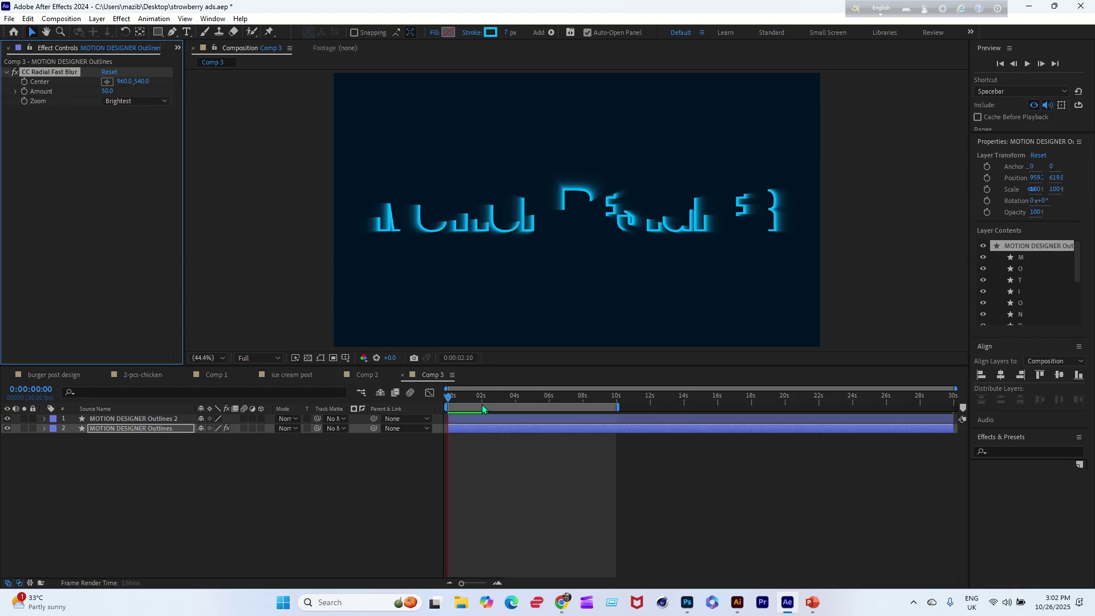
pyautogui.moveTo(485, 405); pyautogui.dragTo(569, 423)
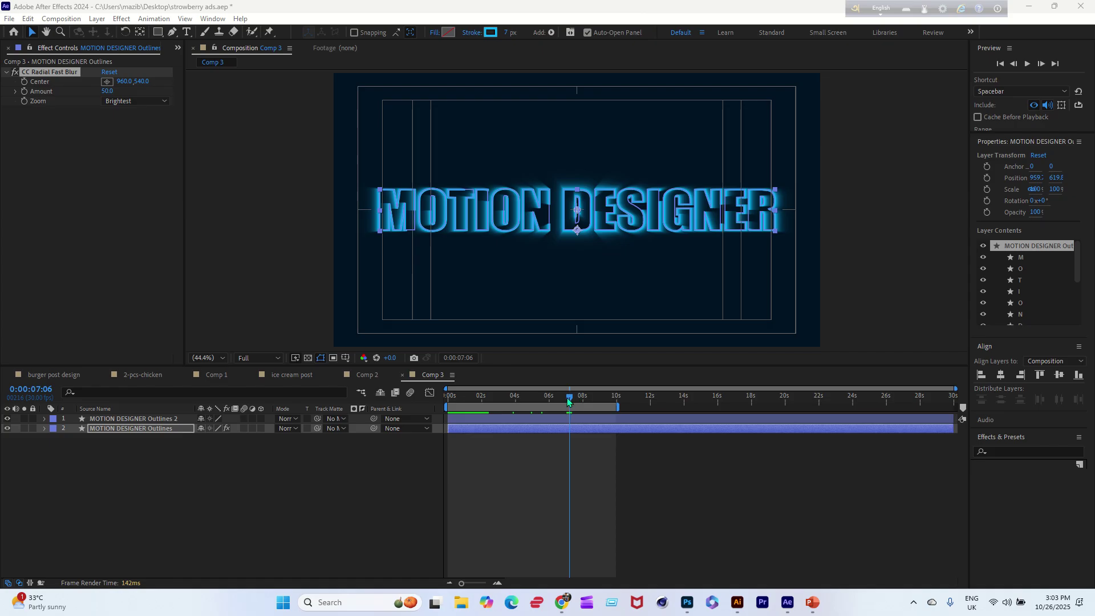
pyautogui.moveTo(568, 401); pyautogui.dragTo(599, 412)
pyautogui.press('space')
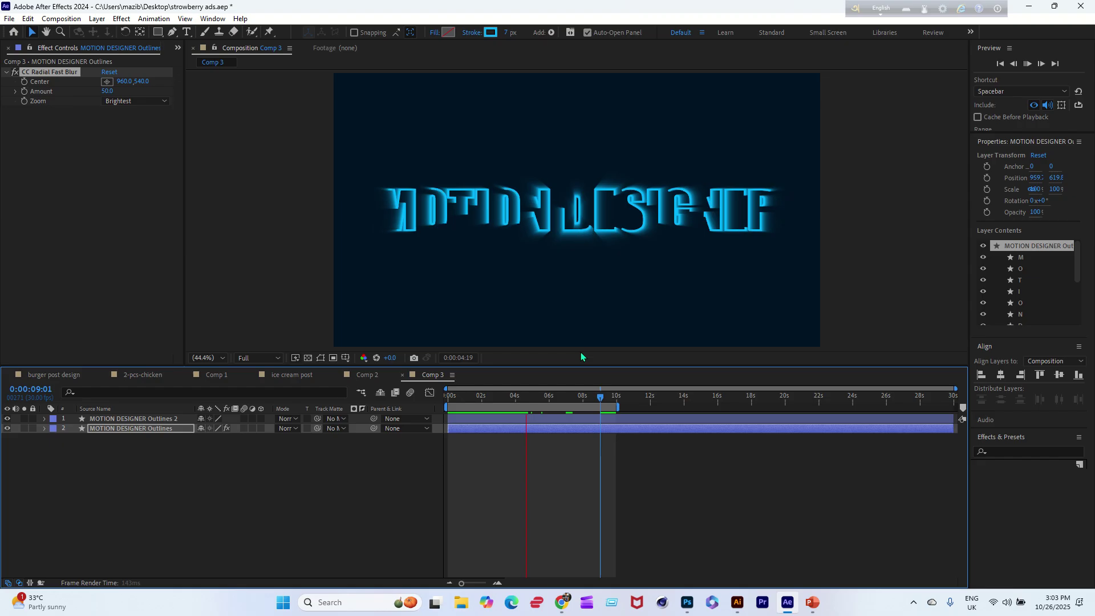
pyautogui.click(606, 397)
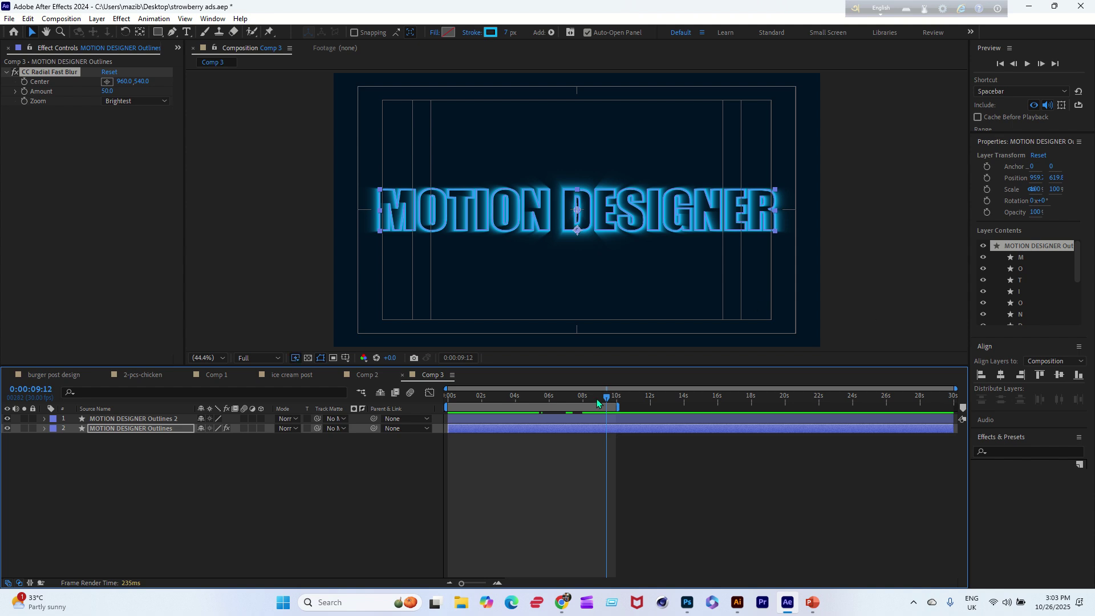
# Step: Deselect all layers and scrub from 0:00:08:11 back to 0:00:06:03 to inspect the glowing text without selection outlines
pyautogui.moveTo(596, 398); pyautogui.dragTo(596, 426)
pyautogui.click(181, 474)
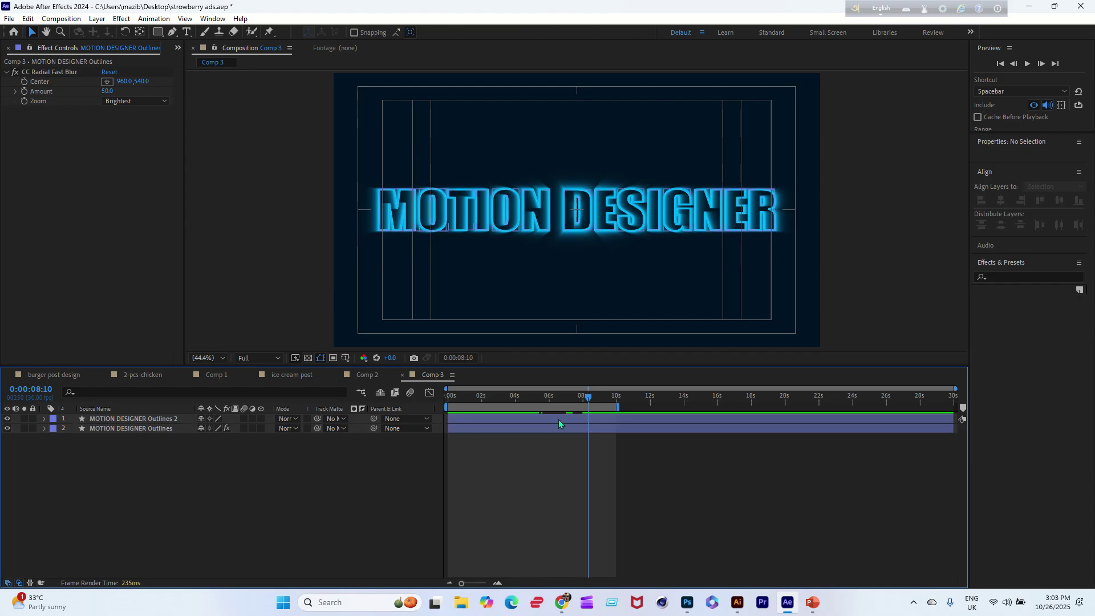
pyautogui.moveTo(586, 397)
pyautogui.mouseDown()
pyautogui.moveTo(566, 399)
pyautogui.moveTo(589, 401)
pyautogui.mouseUp()
pyautogui.click(857, 317)
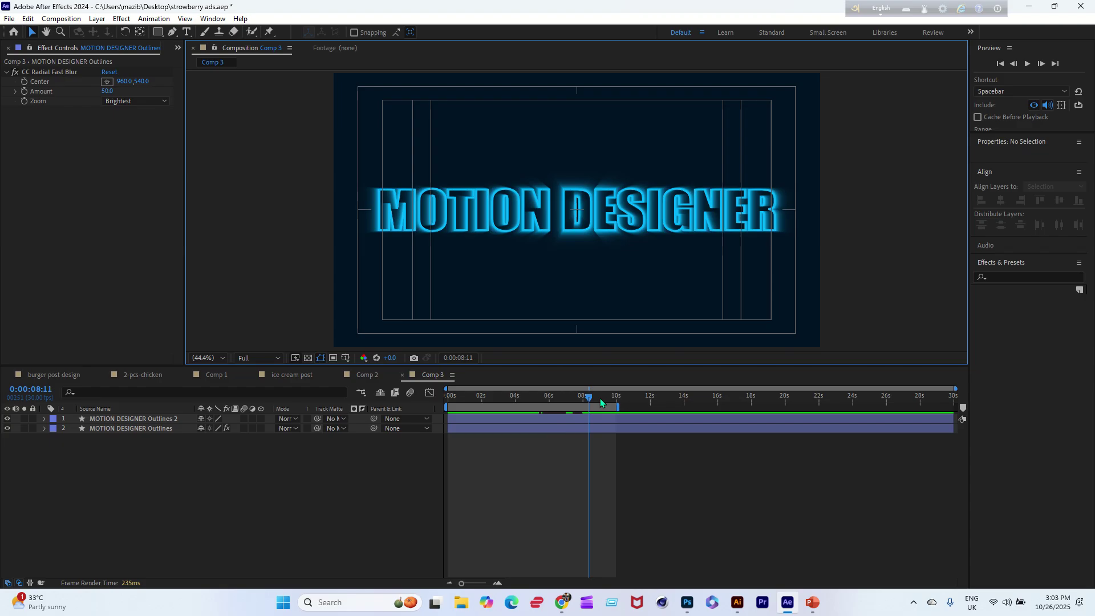
pyautogui.moveTo(591, 403); pyautogui.dragTo(553, 415)
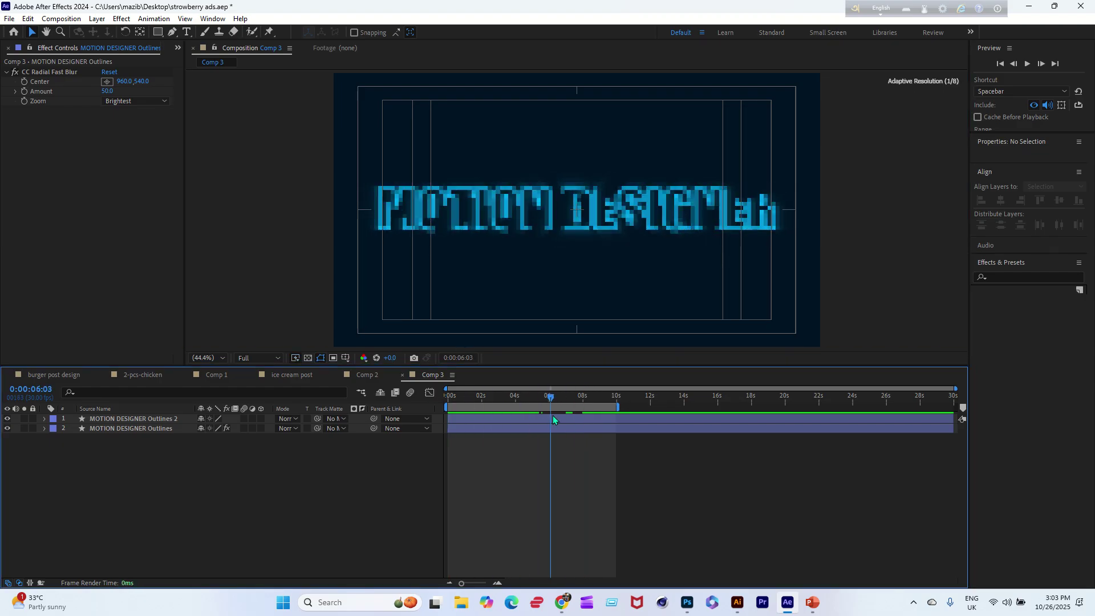
pyautogui.moveTo(611, 12)
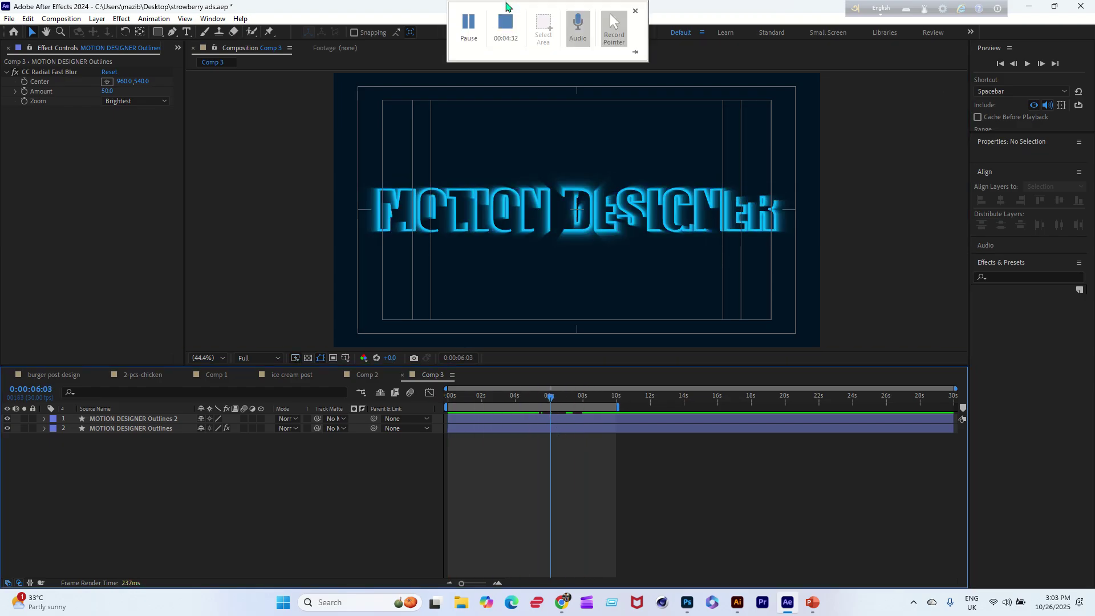